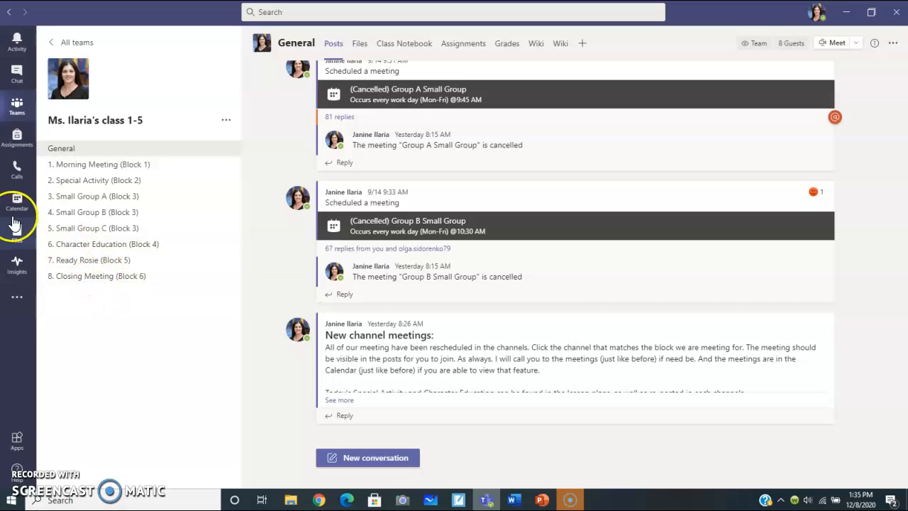
Step: Create a new assignment for class 1-5 from the overall assignments list
{"action": "left_click", "coordinate": [18, 142]}
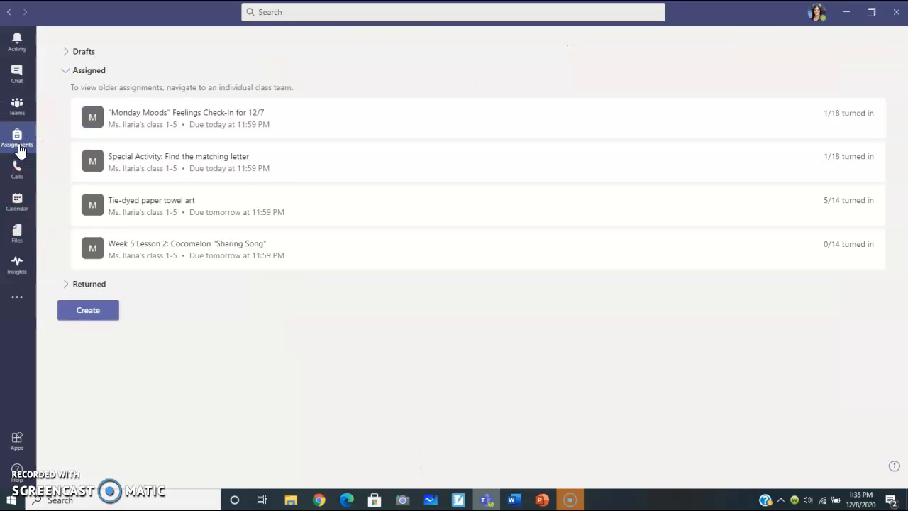
{"action": "left_click", "coordinate": [89, 312]}
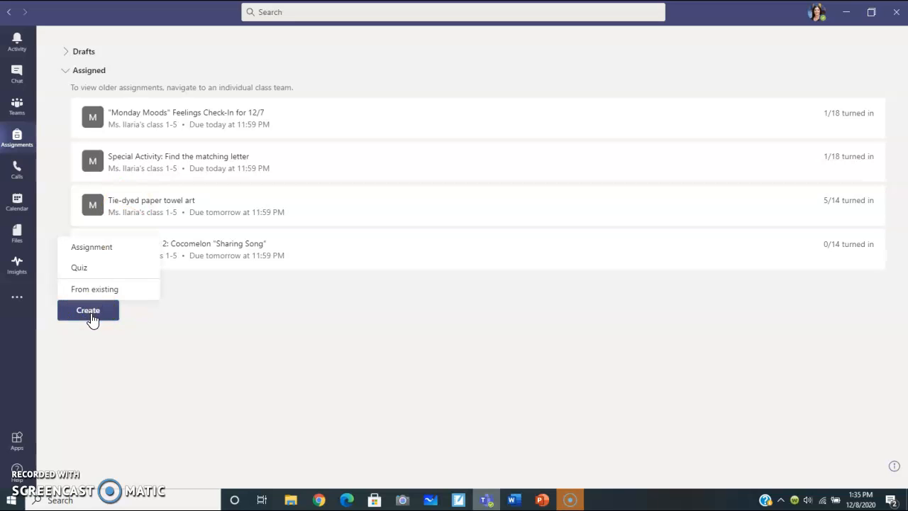
{"action": "left_click", "coordinate": [95, 248]}
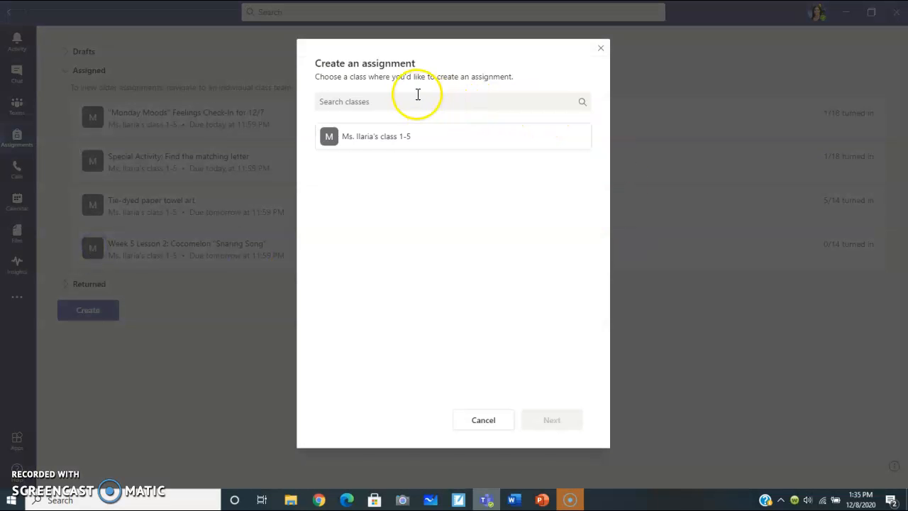
{"action": "left_click", "coordinate": [367, 140]}
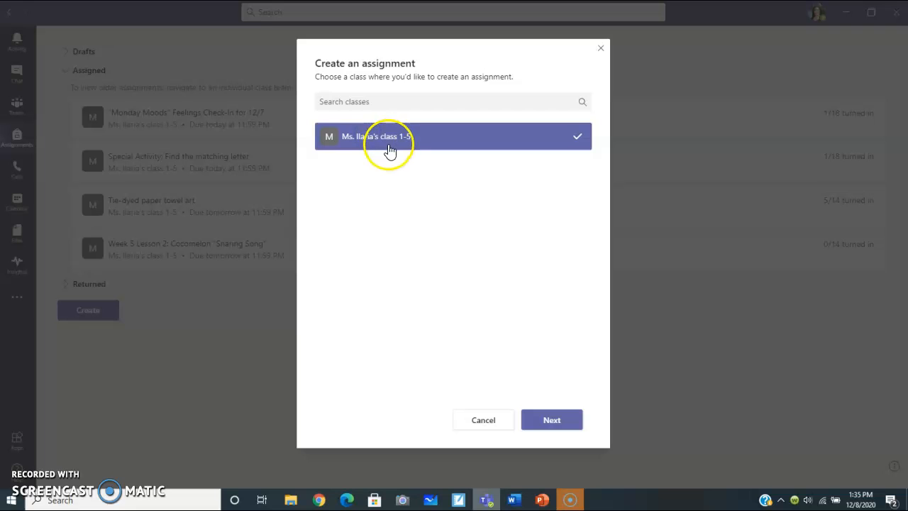
{"action": "left_click", "coordinate": [557, 425]}
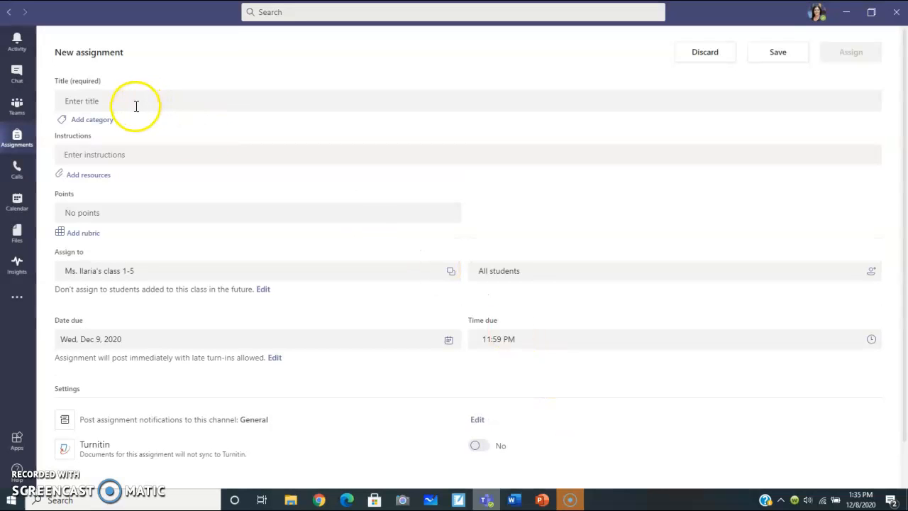
Step: Title the assignment "Today's activity" and enter "include your instructions here" as its instructions
{"action": "left_click", "coordinate": [137, 104]}
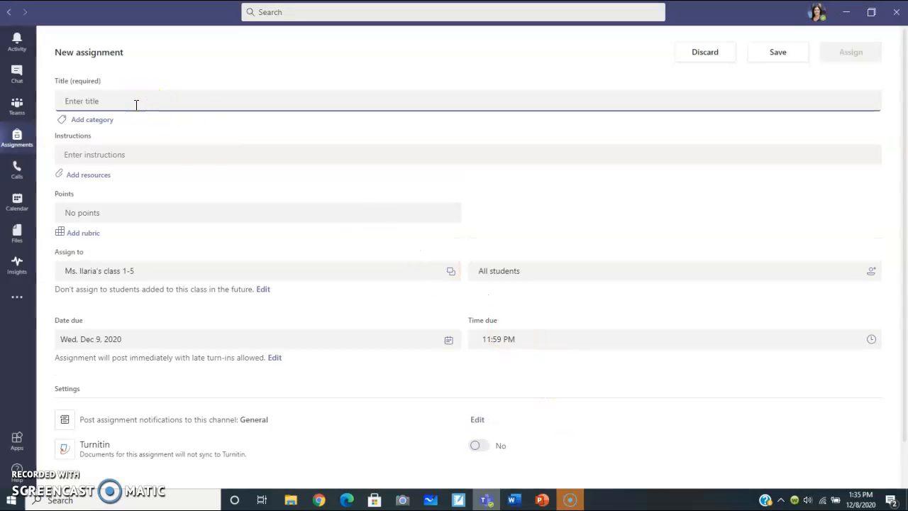
{"action": "type", "text": "Today's activity"}
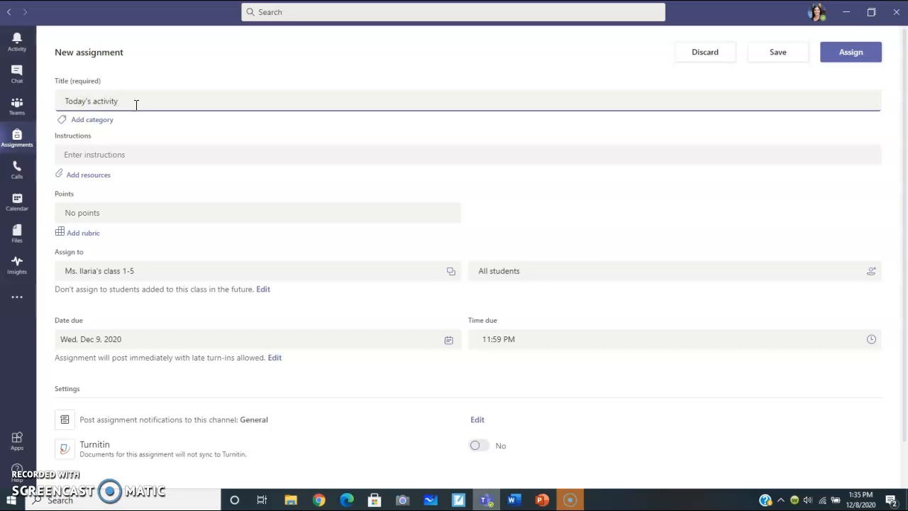
{"action": "left_click", "coordinate": [115, 155]}
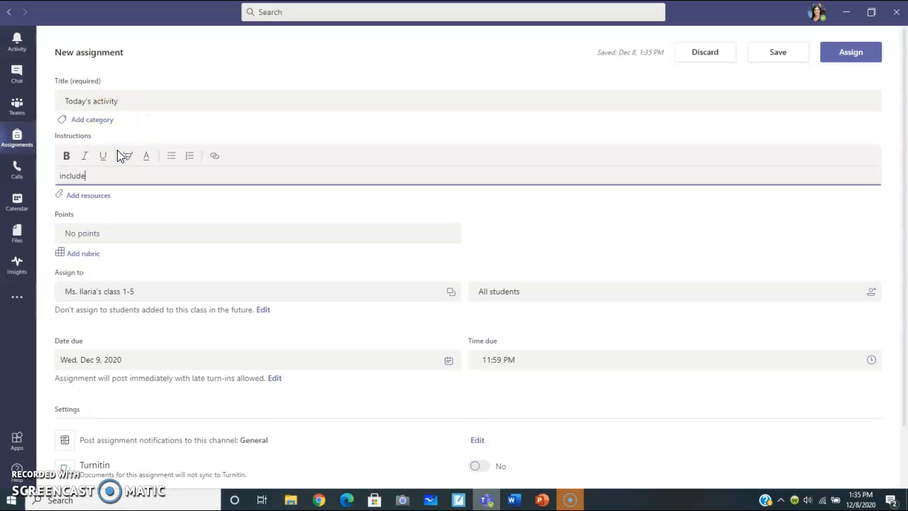
{"action": "type", "text": "include your instructions here"}
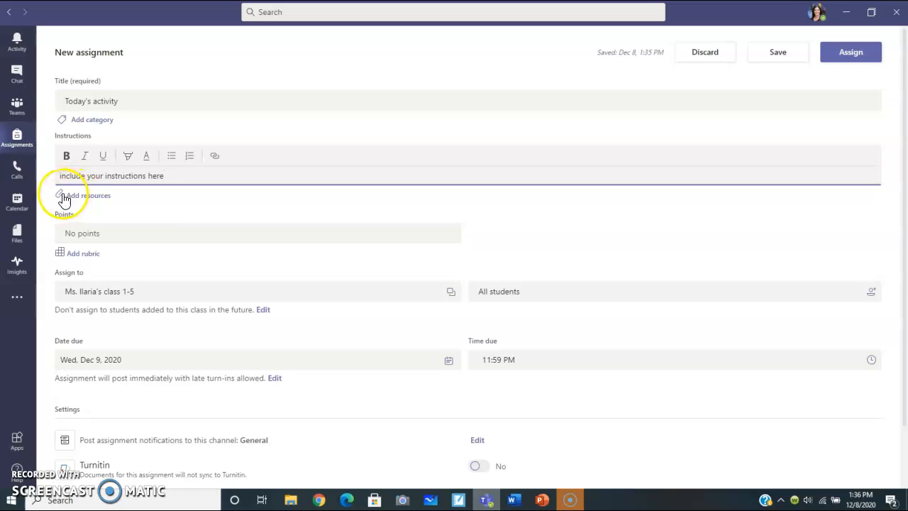
Step: Set the points to 1 and post the assignment notifications to the channel "2. Special Activity (Block 2)"
{"action": "left_click", "coordinate": [99, 232]}
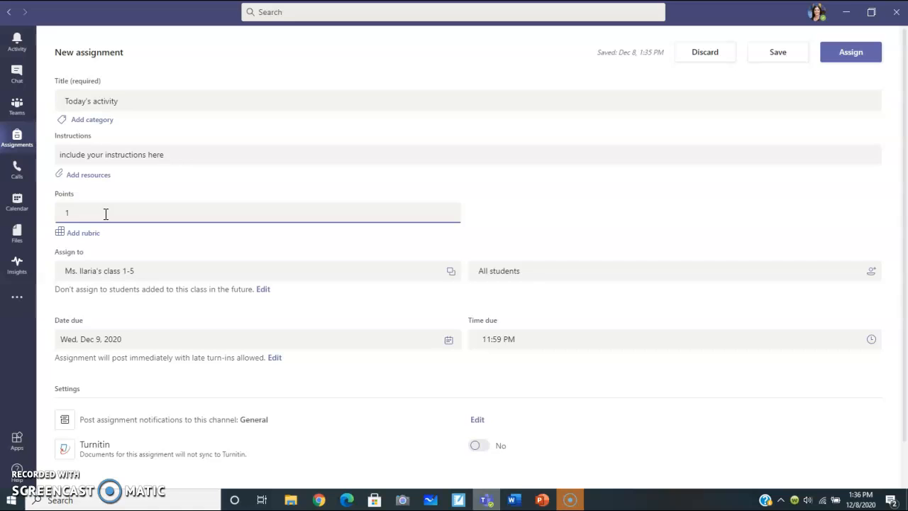
{"action": "left_click", "coordinate": [118, 206]}
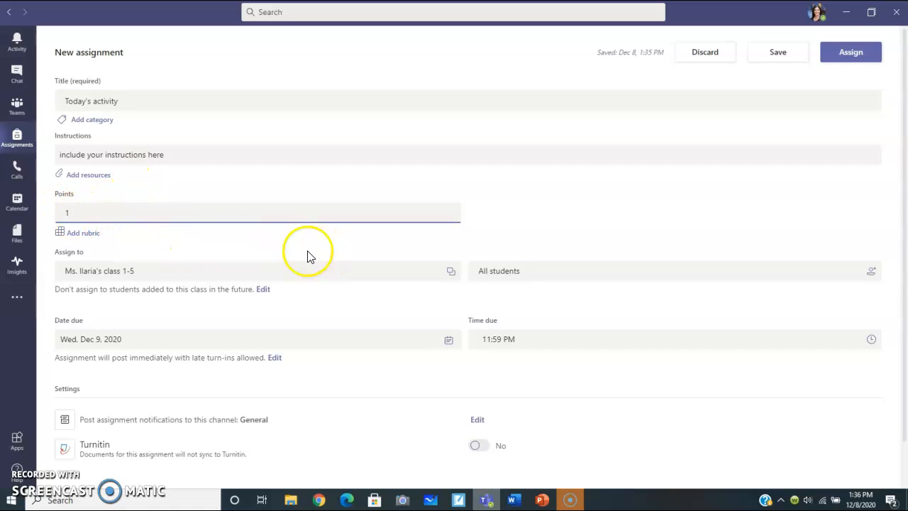
{"action": "scroll", "coordinate": [294, 244], "scroll_direction": "down", "scroll_amount": 1}
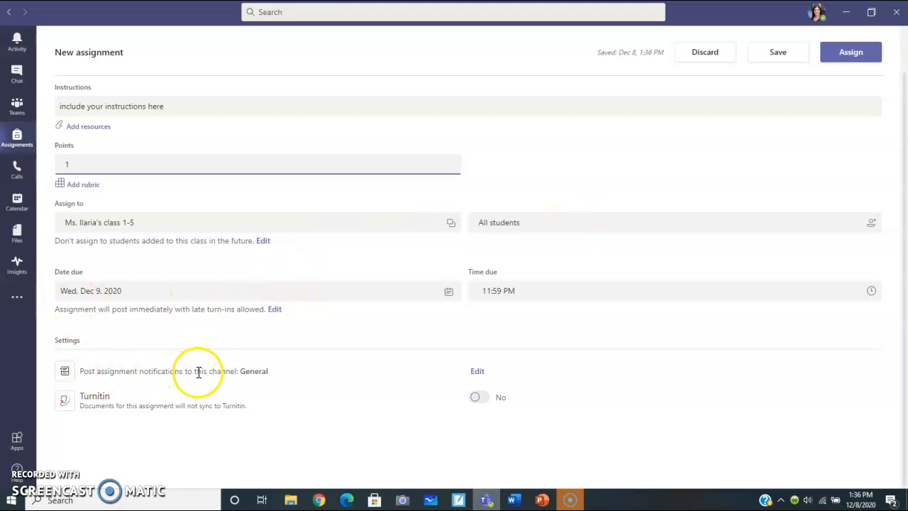
{"action": "left_click", "coordinate": [477, 371]}
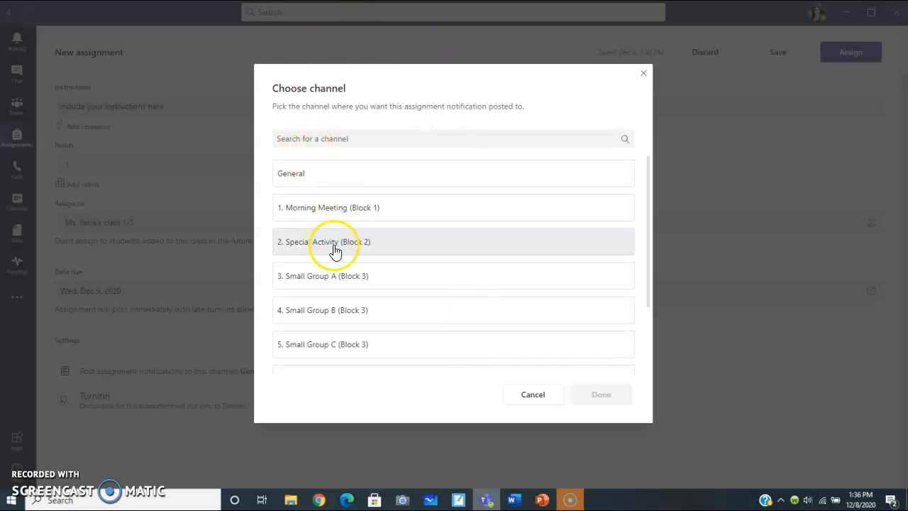
{"action": "left_click", "coordinate": [373, 248]}
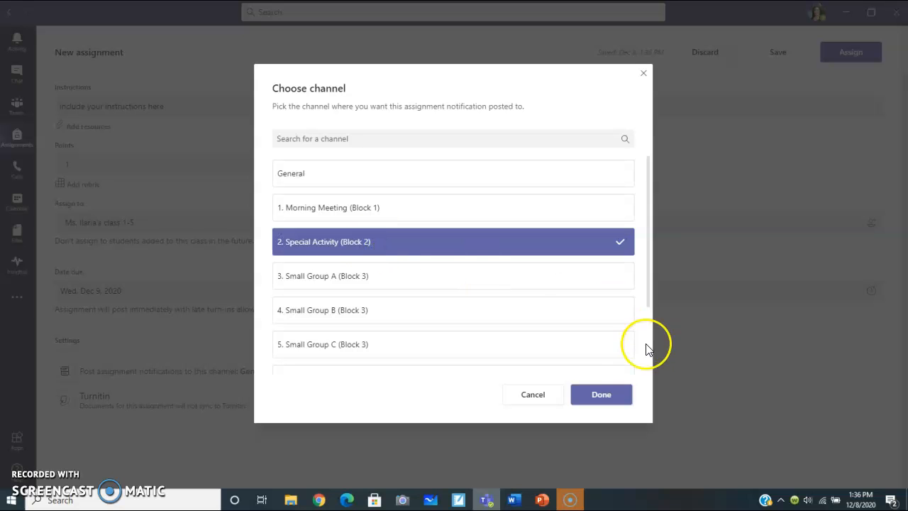
{"action": "left_click", "coordinate": [603, 393]}
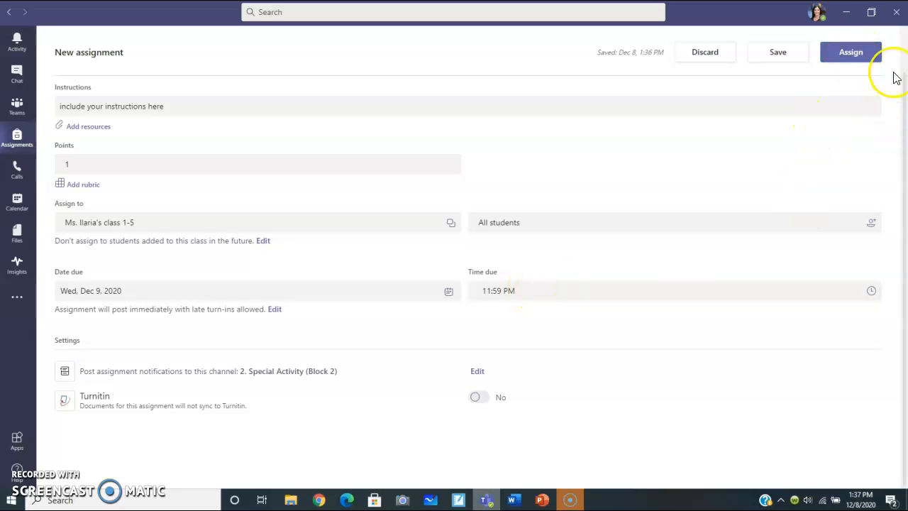
Step: Close the Teams window with the unassigned activity and reopen Microsoft Teams from the desktop
{"action": "left_click", "coordinate": [895, 15]}
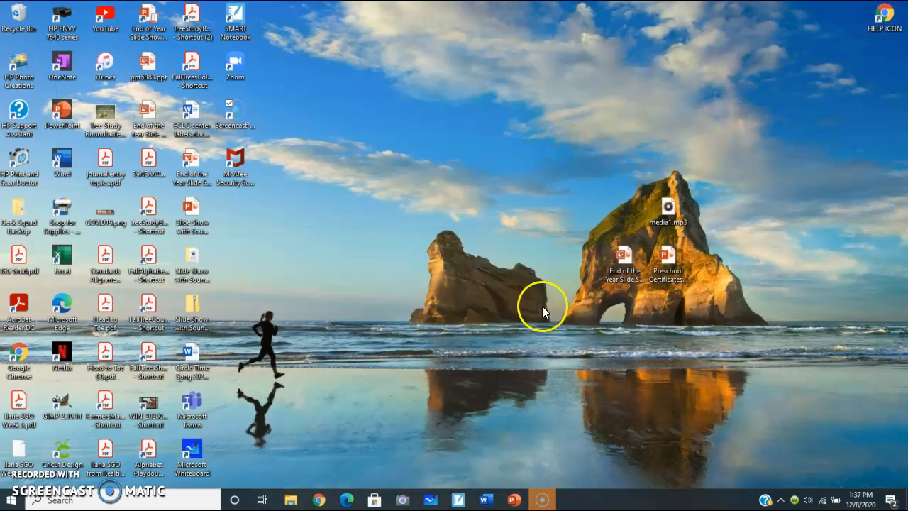
{"action": "double_click", "coordinate": [199, 405]}
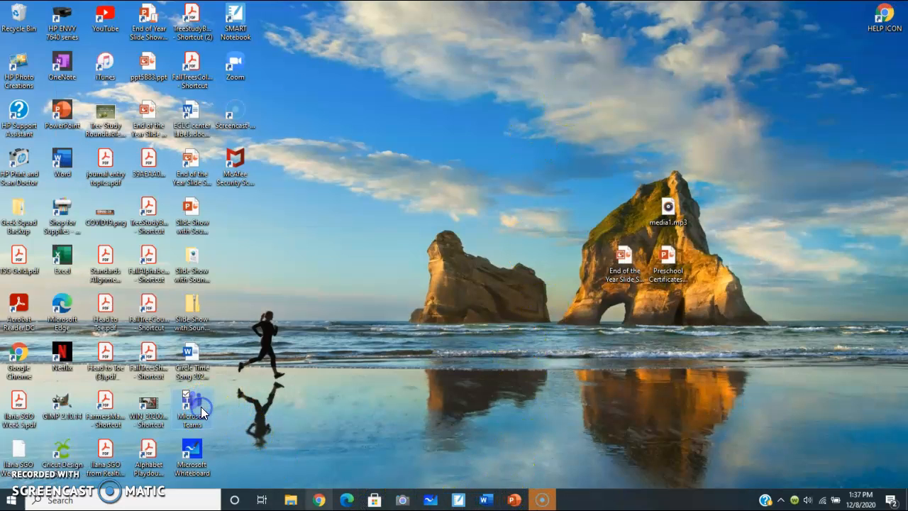
{"action": "left_click", "coordinate": [441, 335]}
{"action": "left_click", "coordinate": [547, 499]}
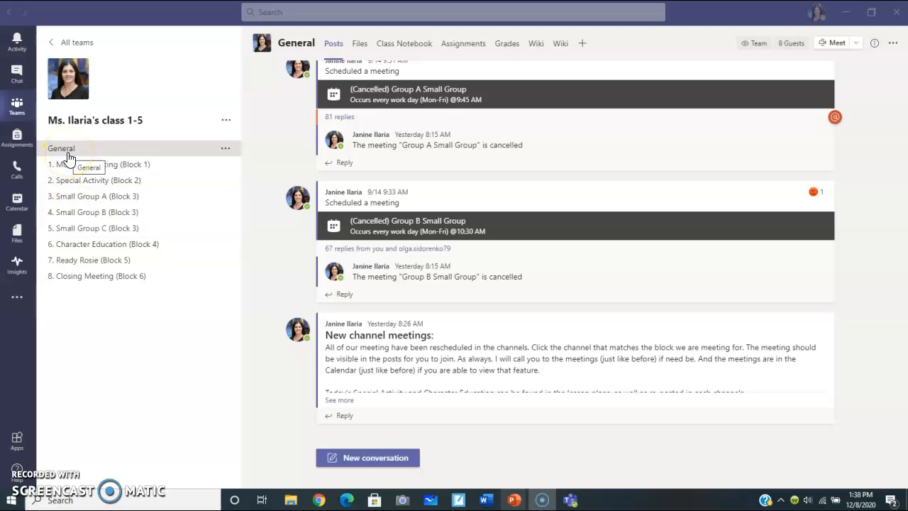
Step: Start another blank assignment for class 1-5 in the assignments area
{"action": "left_click", "coordinate": [19, 145]}
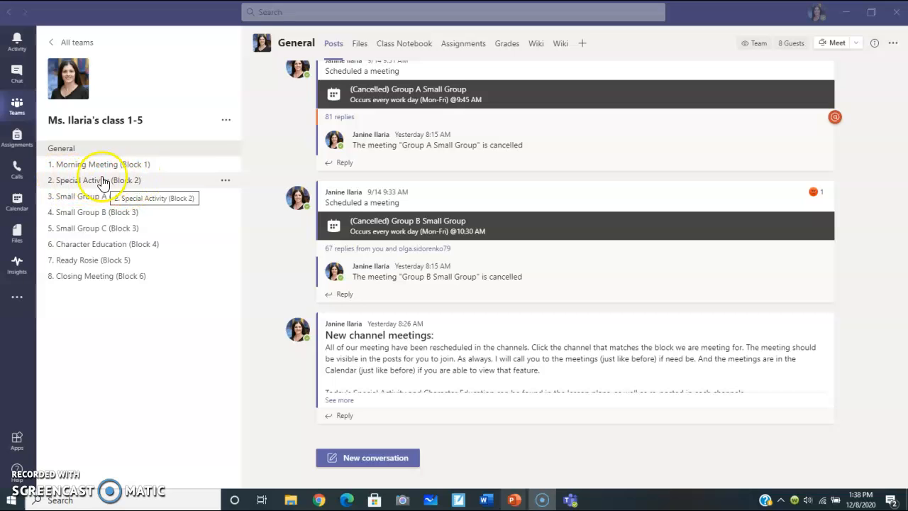
{"action": "left_click", "coordinate": [17, 145]}
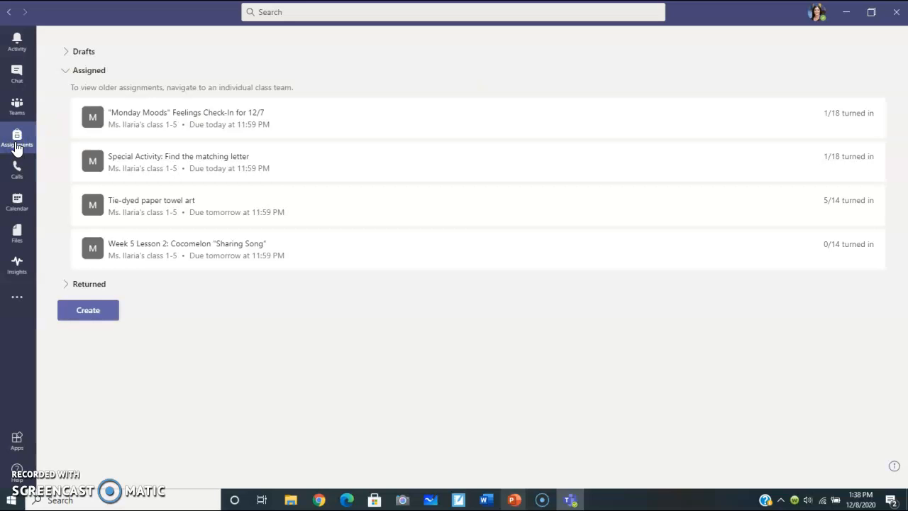
{"action": "left_click", "coordinate": [89, 314]}
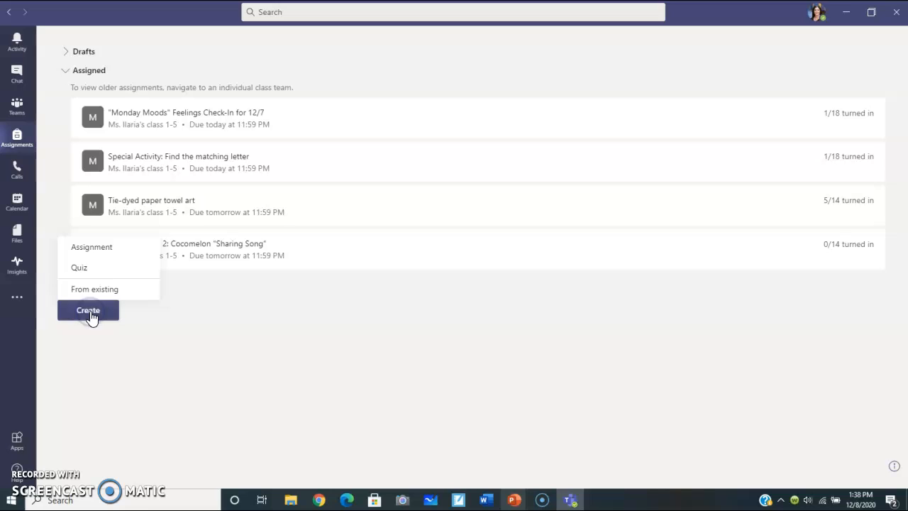
{"action": "left_click", "coordinate": [98, 253]}
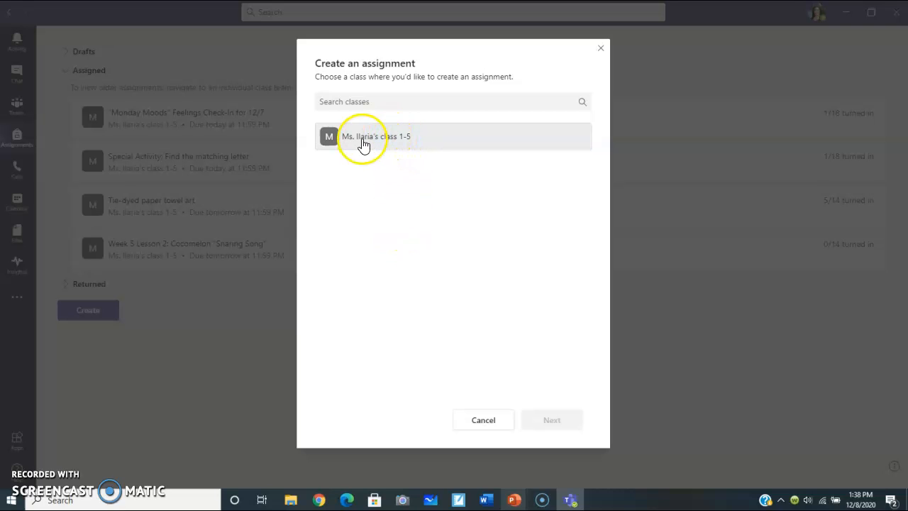
{"action": "left_click", "coordinate": [405, 141]}
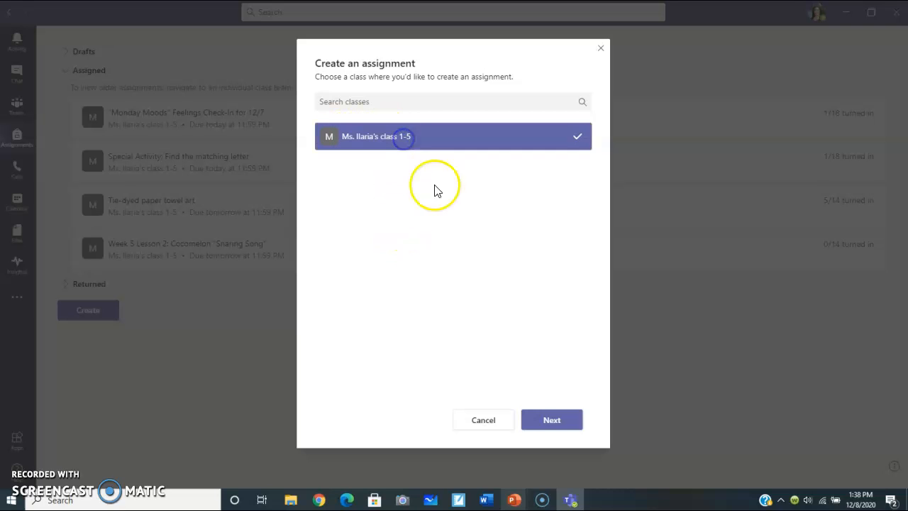
{"action": "left_click", "coordinate": [559, 425]}
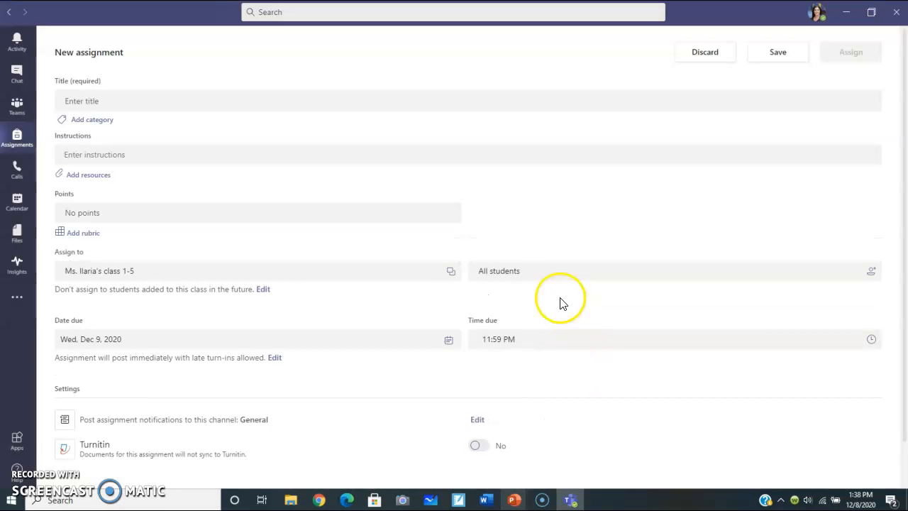
Step: Title the new assignment "12/9 Box Scavenger Hunt"
{"action": "left_click", "coordinate": [132, 95]}
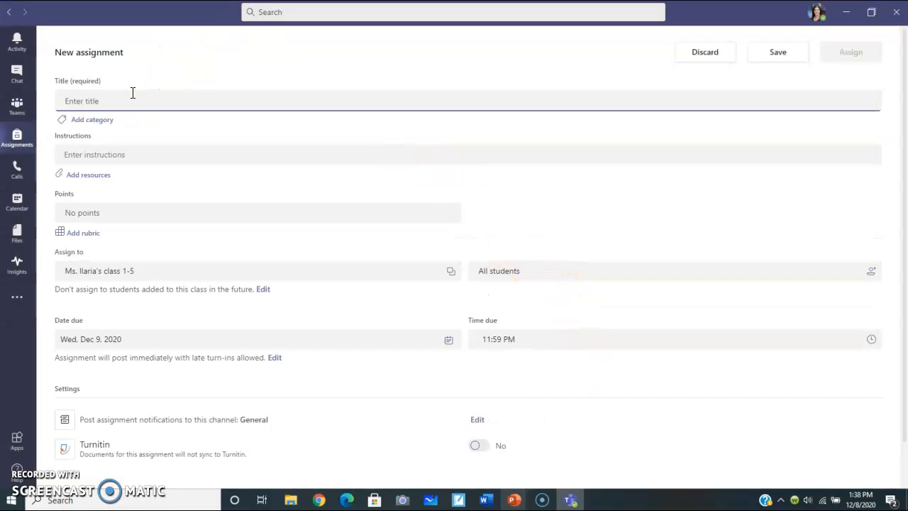
{"action": "type", "text": "Box Scavenger Hunt"}
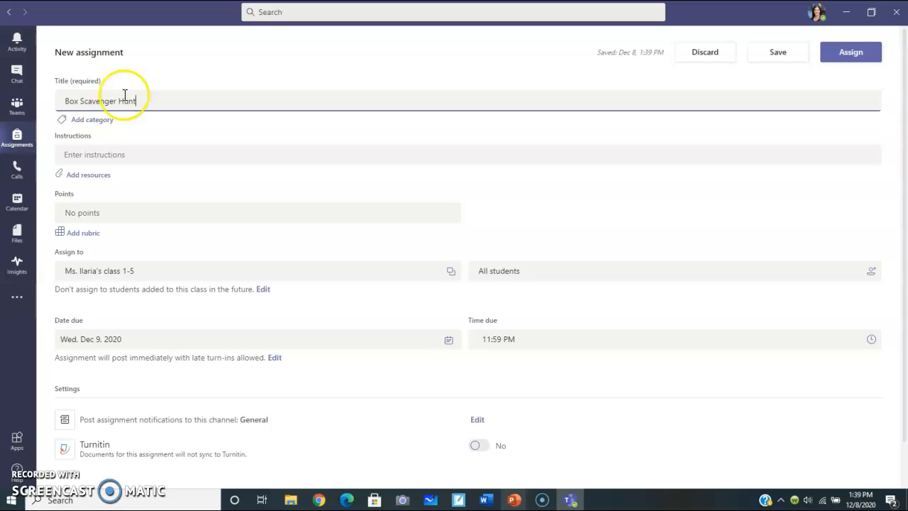
{"action": "left_click", "coordinate": [64, 104]}
{"action": "type", "text": "12/9"}
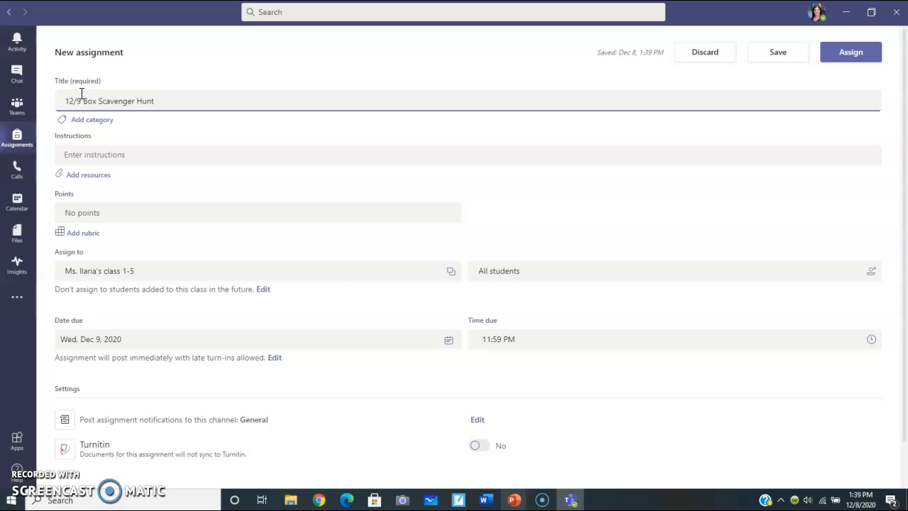
{"action": "left_click", "coordinate": [156, 104]}
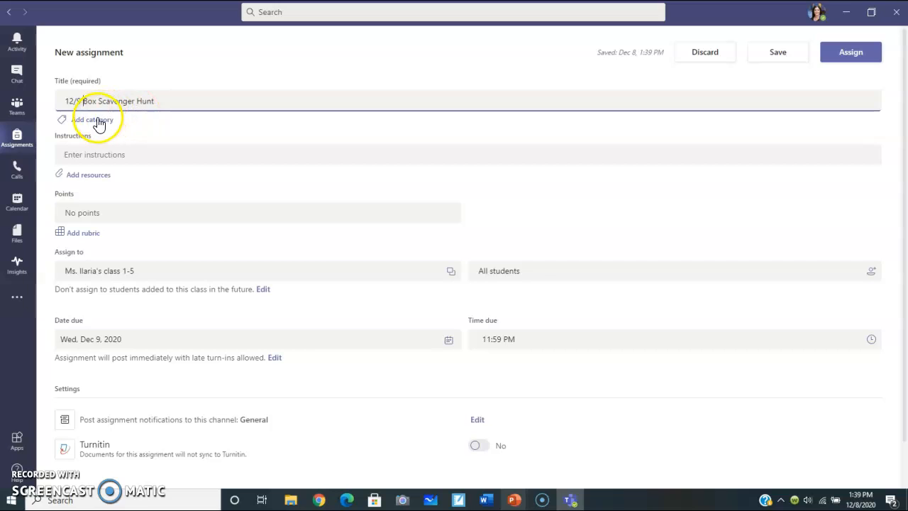
Step: Enter the instructions "We will go on a scavenger hunt for different kinds of boxes in our homes." and set the points to 1
{"action": "left_click", "coordinate": [91, 156]}
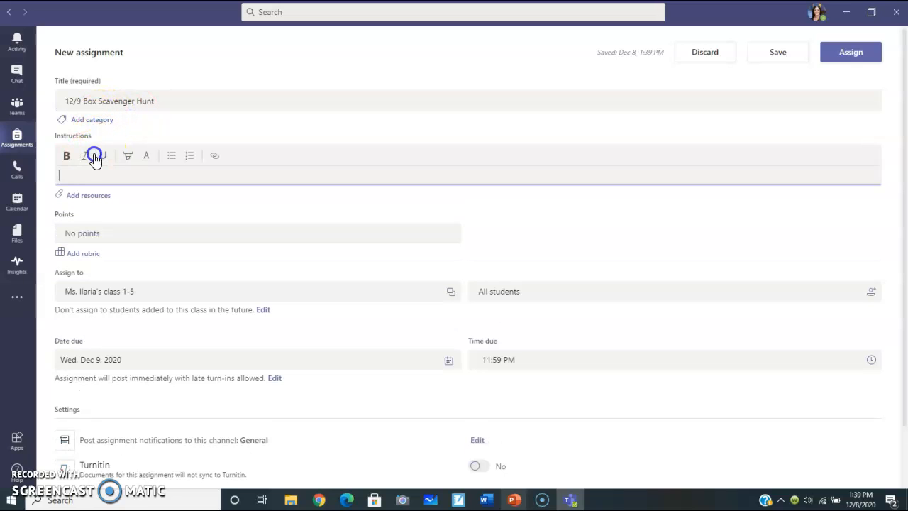
{"action": "left_click", "coordinate": [92, 169]}
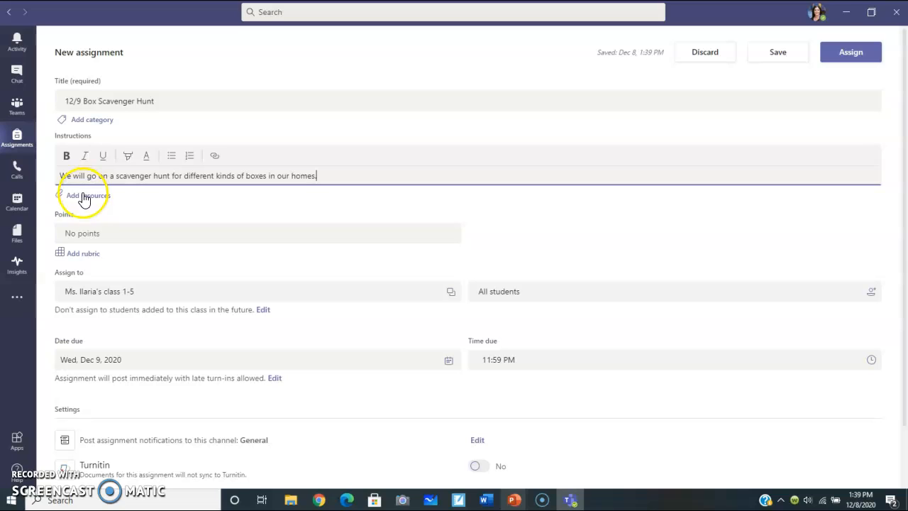
{"action": "left_click", "coordinate": [68, 232]}
{"action": "type", "text": "1"}
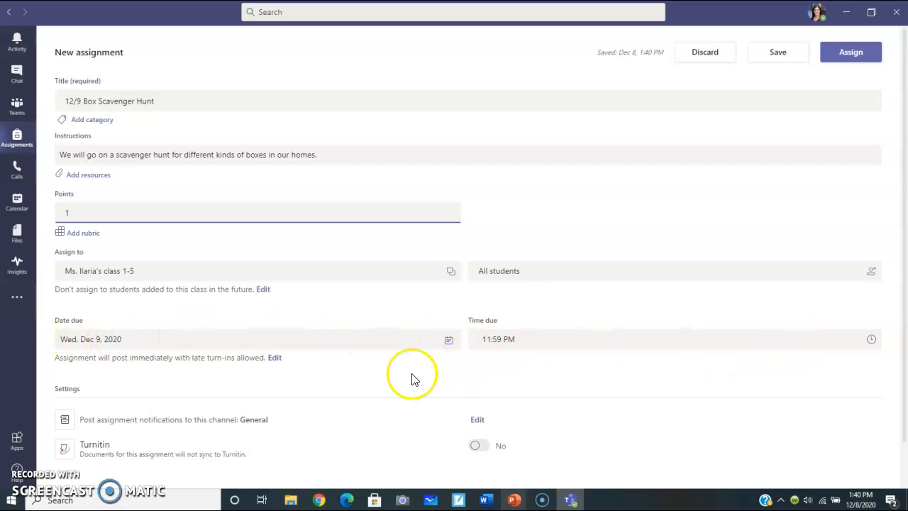
Step: Set the assignment's due date to Thu, Dec 10, 2020, and highlight the notification channel name in the settings
{"action": "left_click", "coordinate": [449, 341]}
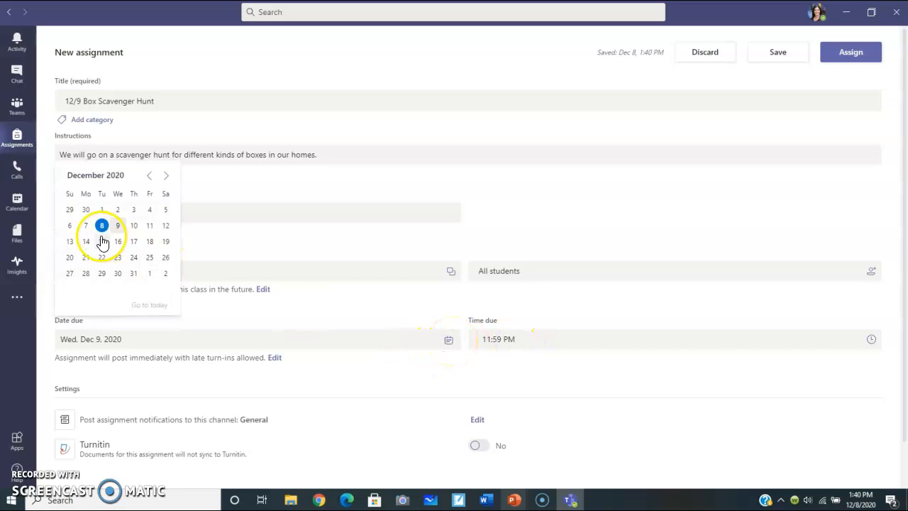
{"action": "left_click", "coordinate": [134, 227]}
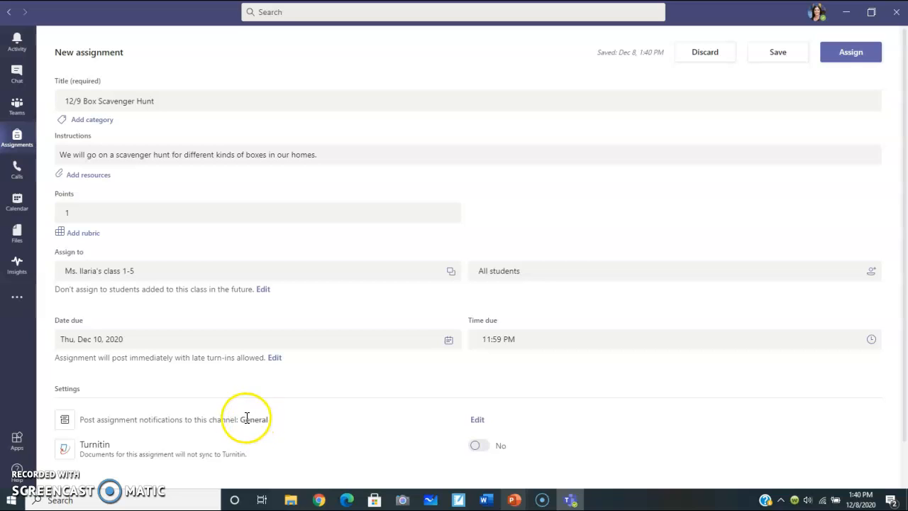
{"action": "left_click_drag", "start_coordinate": [239, 419], "coordinate": [270, 419]}
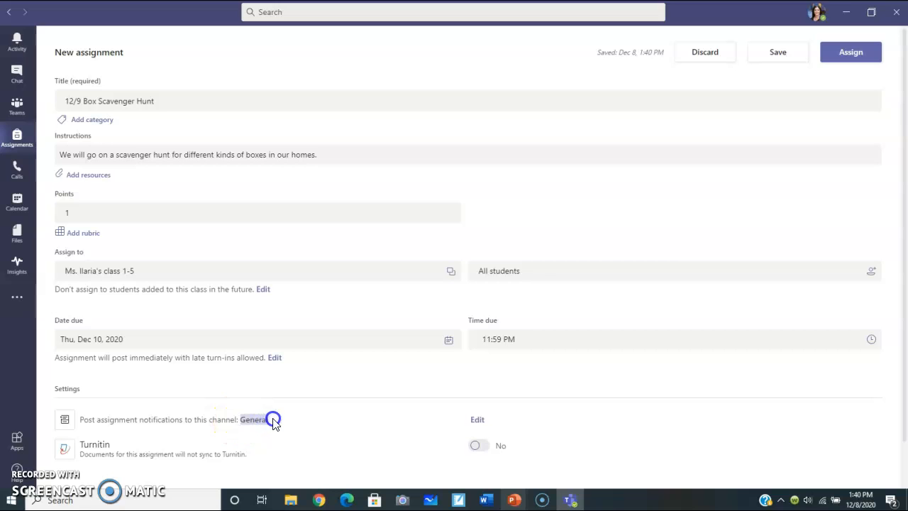
Step: Set the assignment's notification channel to "2. Special Activity (Block 2)" and assign the box scavenger hunt to the class
{"action": "left_click", "coordinate": [479, 420]}
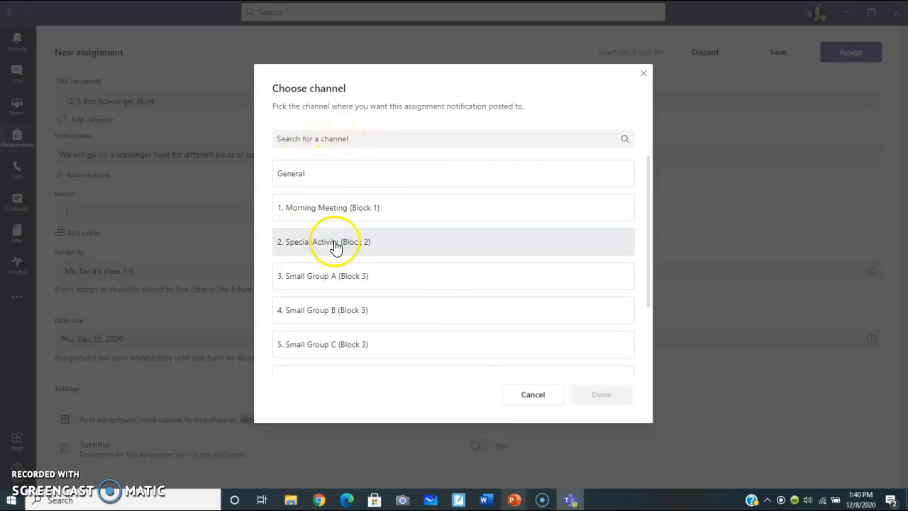
{"action": "left_click", "coordinate": [330, 249]}
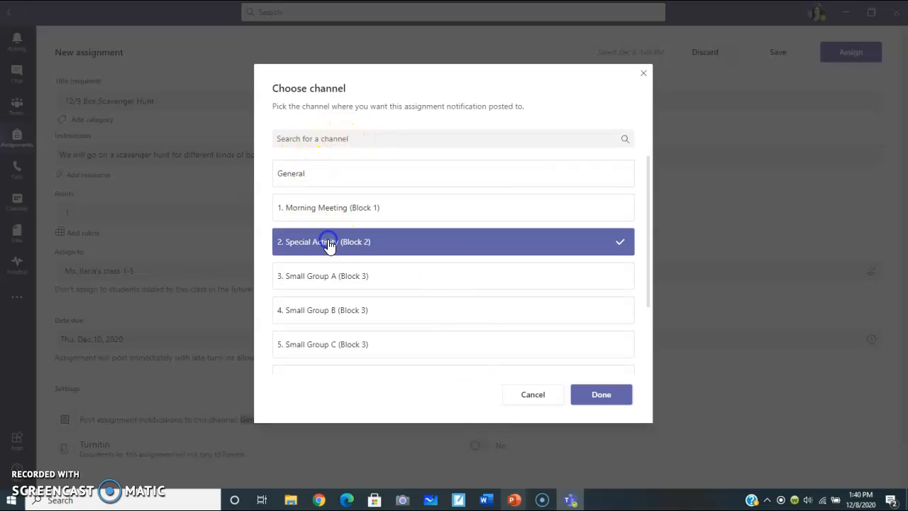
{"action": "left_click", "coordinate": [603, 395]}
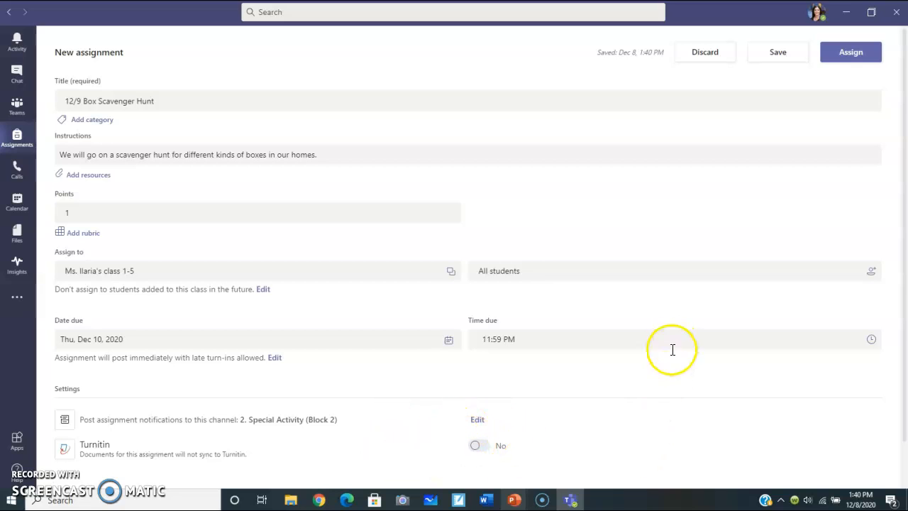
{"action": "left_click", "coordinate": [859, 55]}
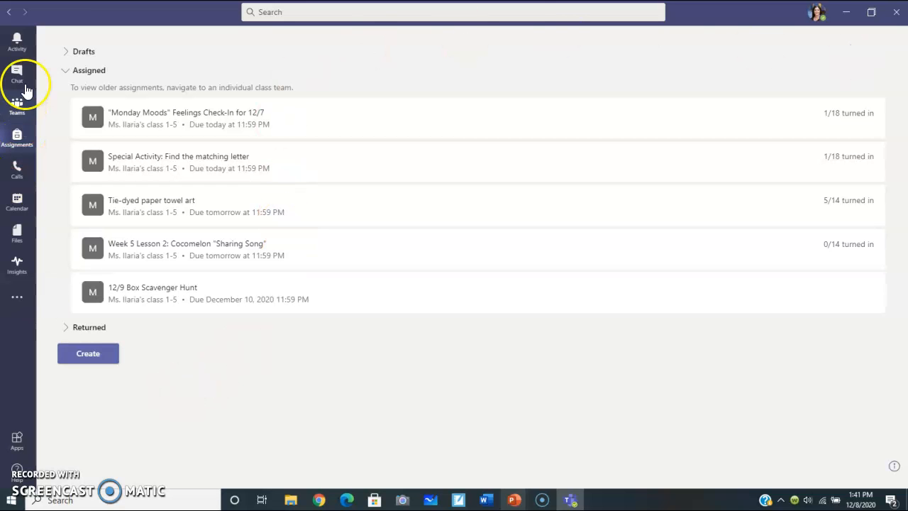
Step: Open the class 1-5 team's "2. Special Activity (Block 2)" channel to check the assignment notification in its posts
{"action": "left_click", "coordinate": [21, 108]}
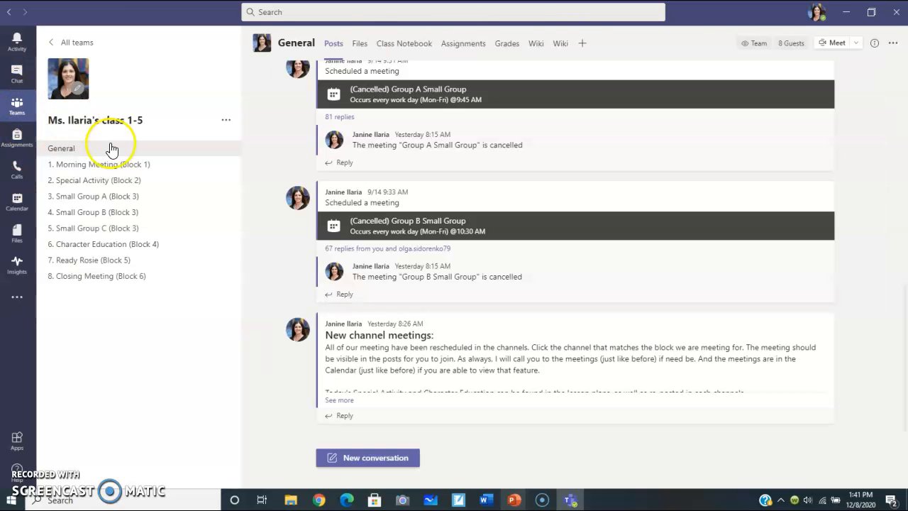
{"action": "left_click", "coordinate": [104, 186]}
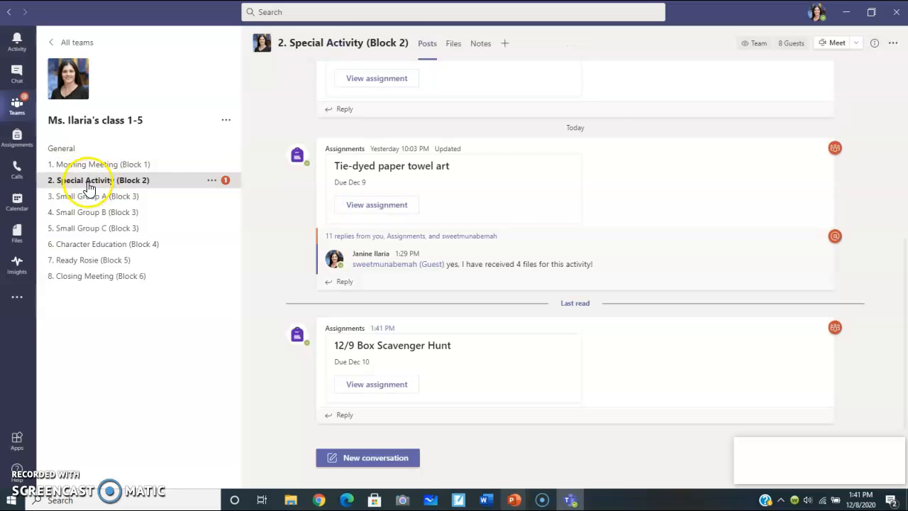